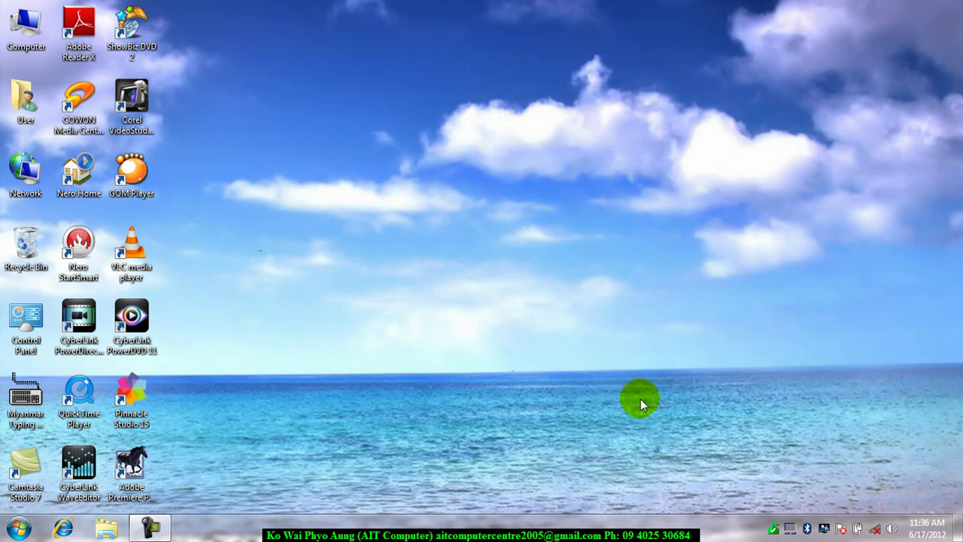
# Launch Adobe Premiere Pro 1.5 from its desktop shortcut.
pyautogui.click(137, 470)
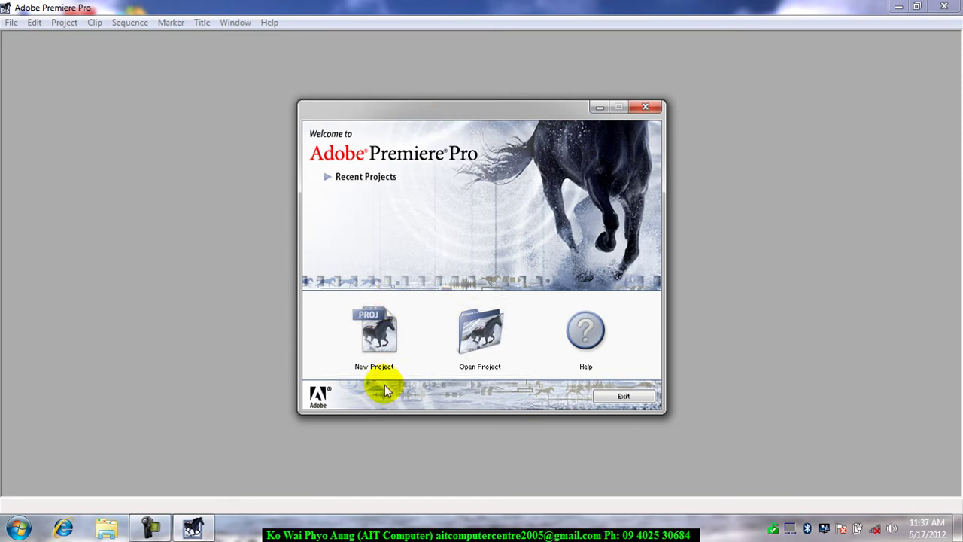
# Begin a New Project from the Welcome screen, entering 'AIT Premiere Project' as its name.
pyautogui.click(374, 342)
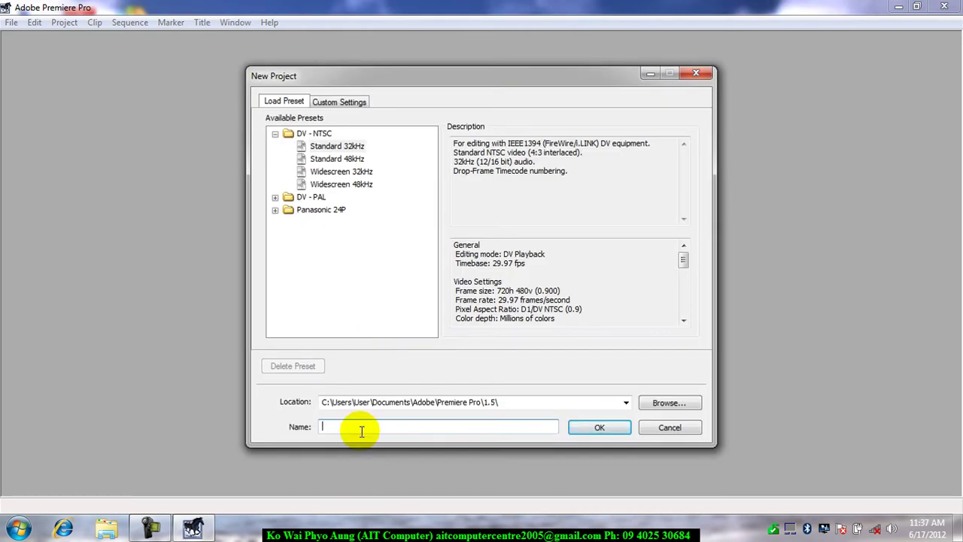
pyautogui.write('AIT P')
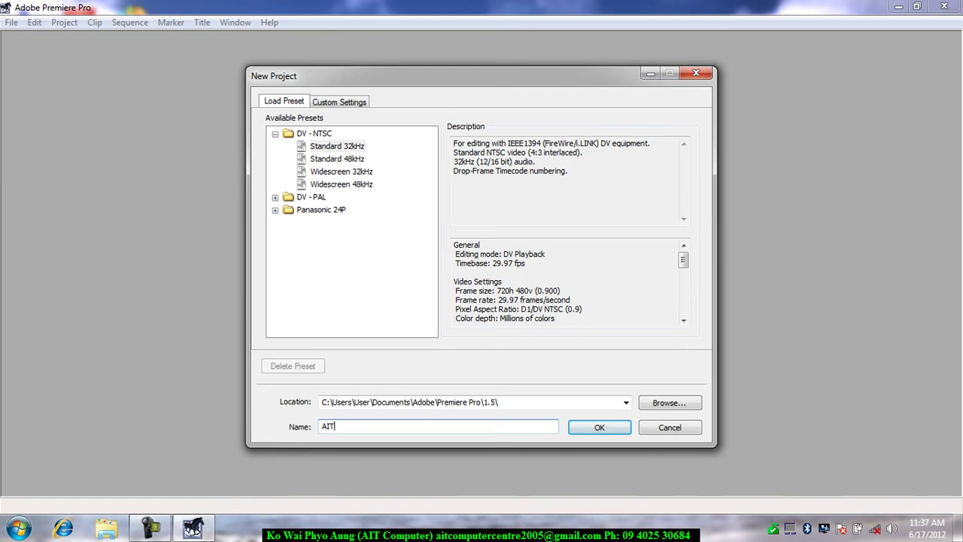
pyautogui.write('remiere Project')
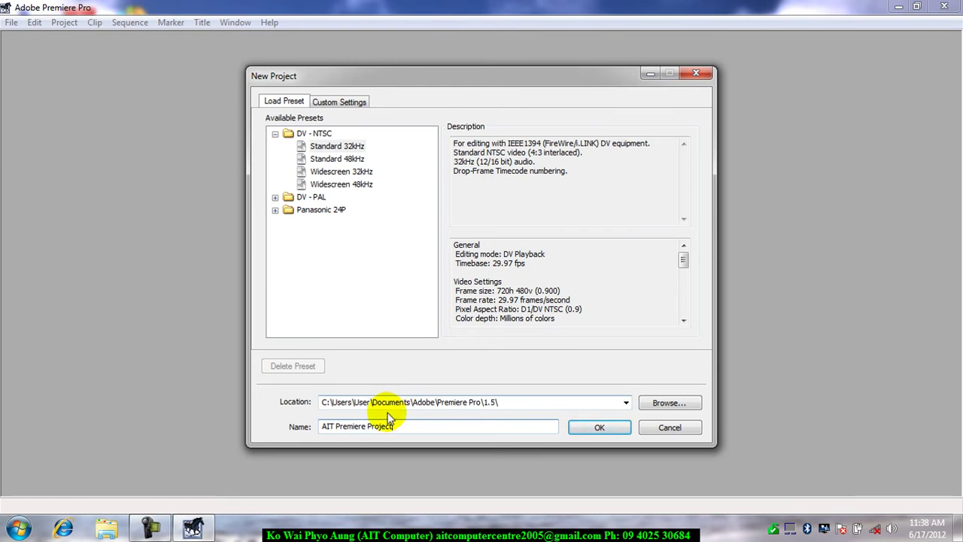
# Browse in Explorer to the D:\010 Edit Data\Premiere\Capture folder.
pyautogui.click(107, 533)
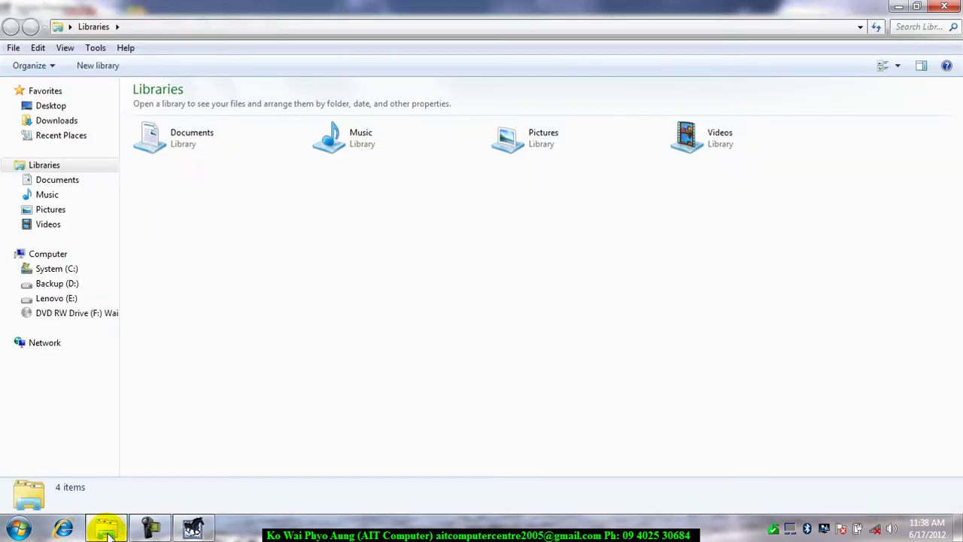
pyautogui.click(57, 283)
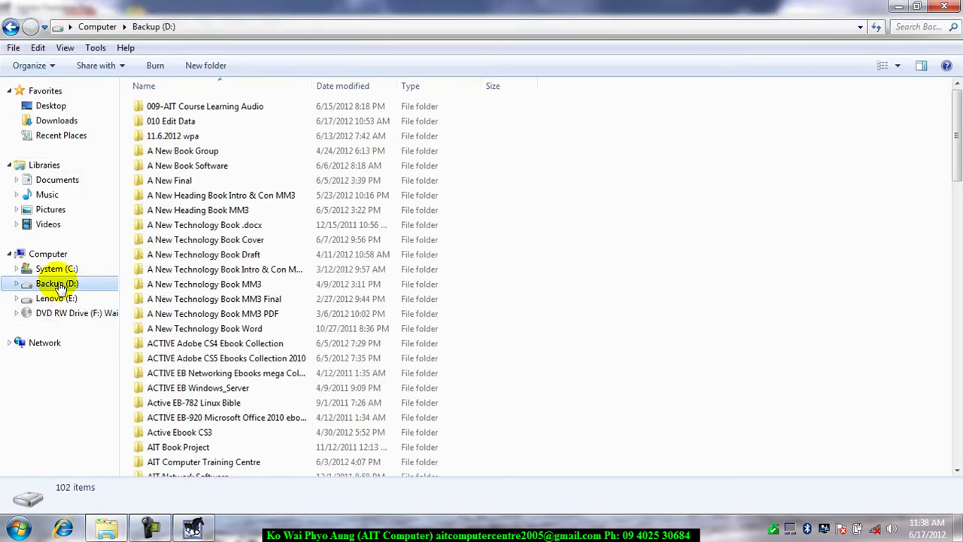
pyautogui.doubleClick(191, 123)
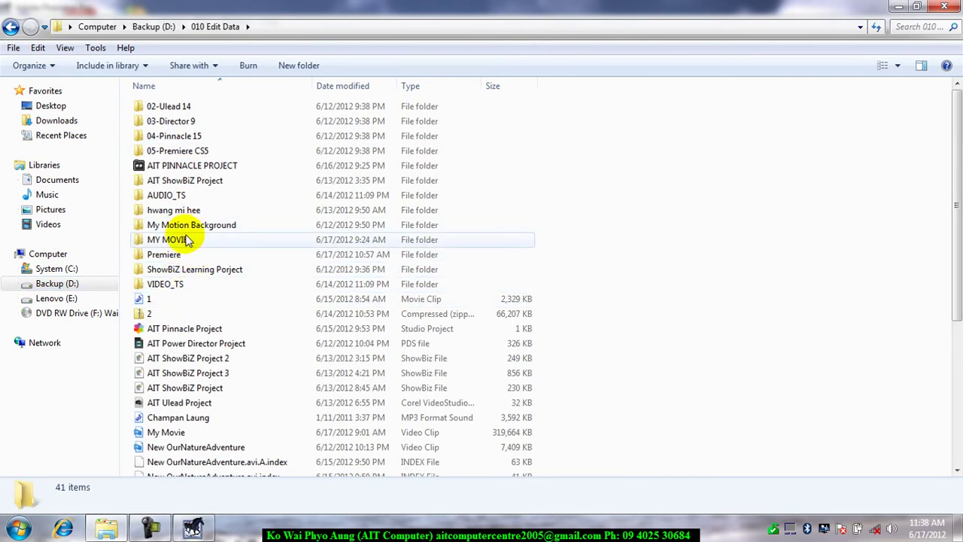
pyautogui.doubleClick(181, 254)
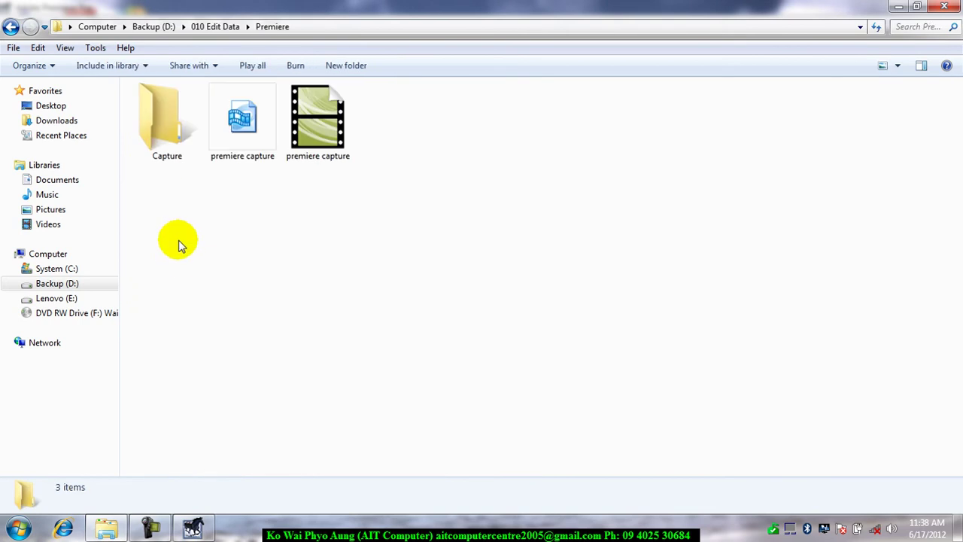
pyautogui.doubleClick(174, 123)
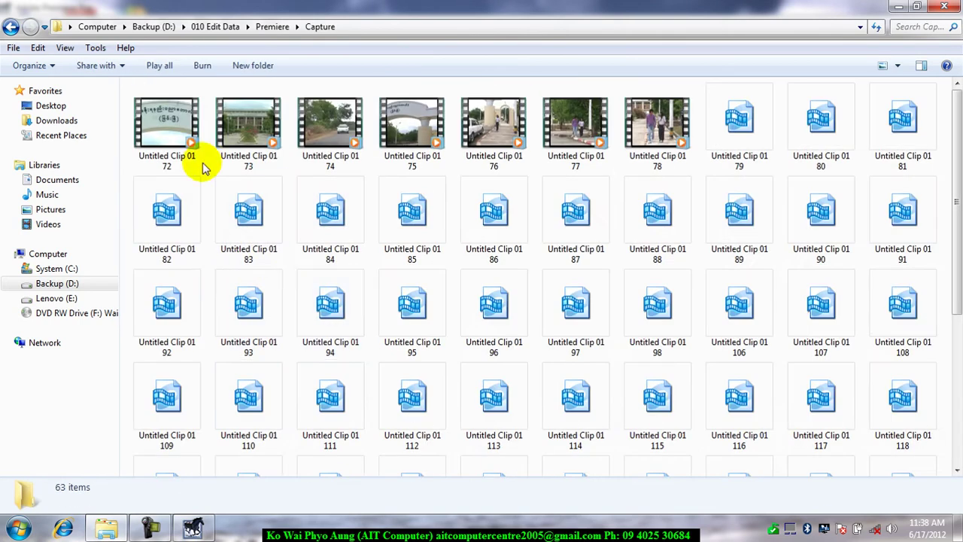
# Check Untitled Clip 01 72's properties: 59.8 MB, 720×576.
pyautogui.rightClick(176, 133)
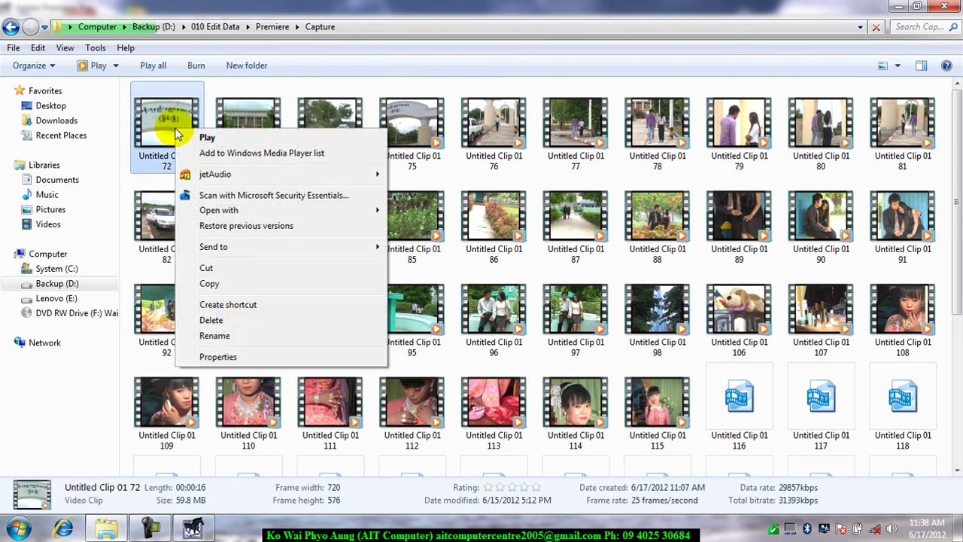
pyautogui.click(216, 358)
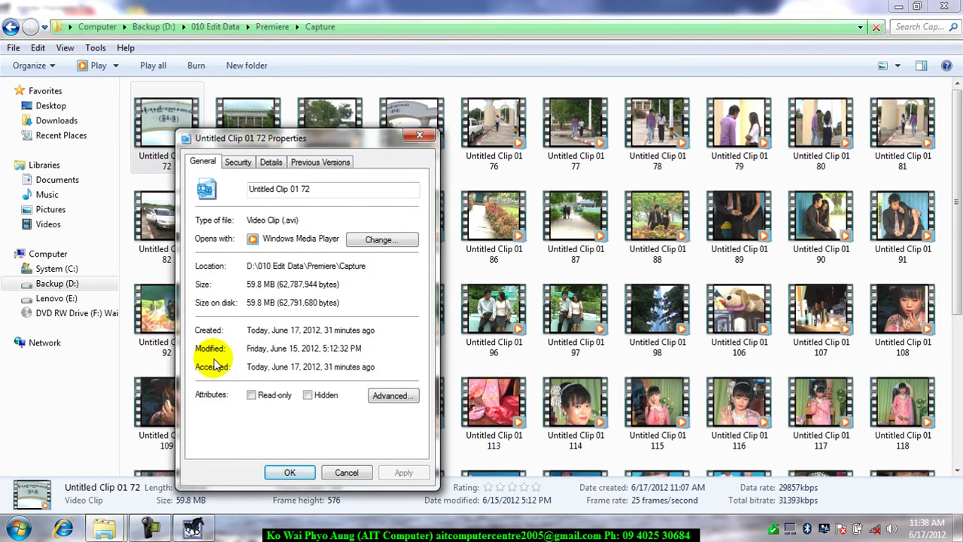
pyautogui.click(419, 136)
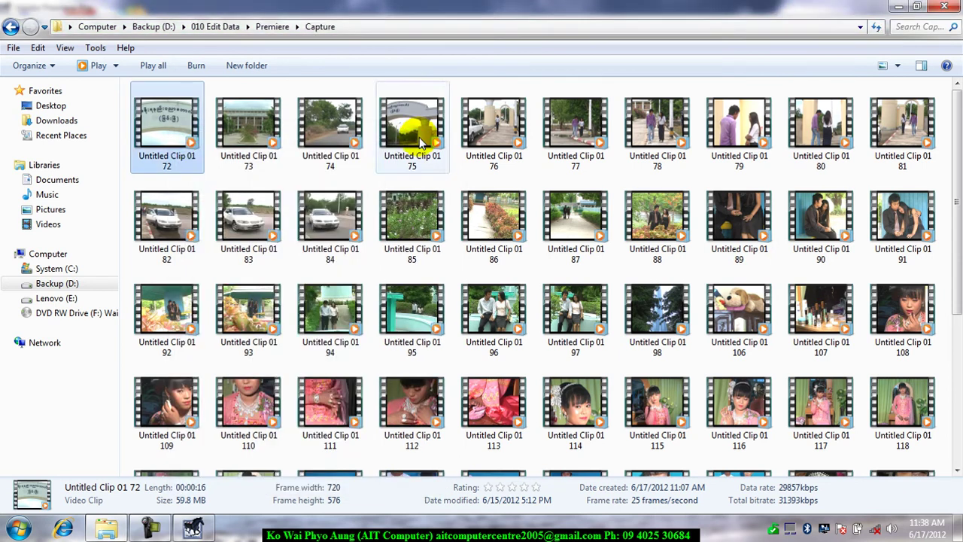
pyautogui.click(170, 126)
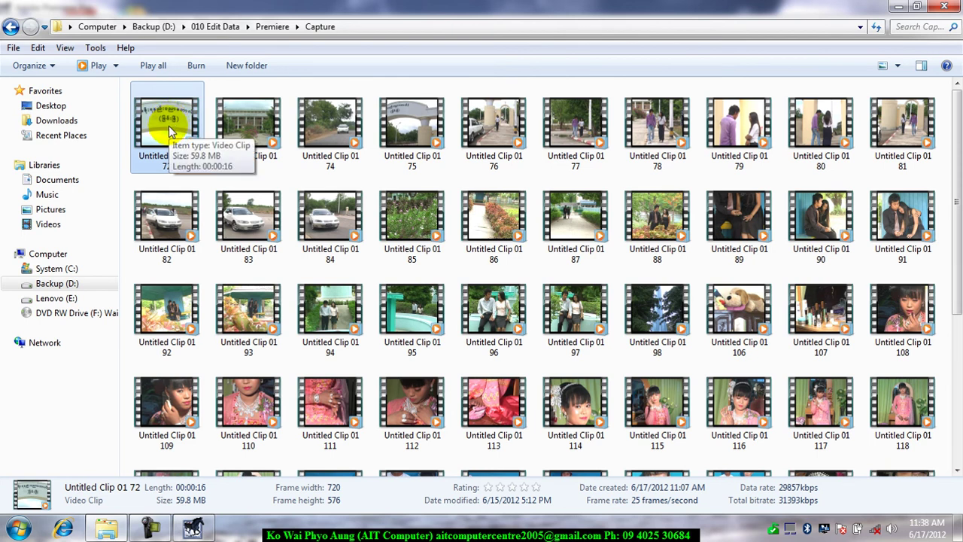
pyautogui.click(170, 130)
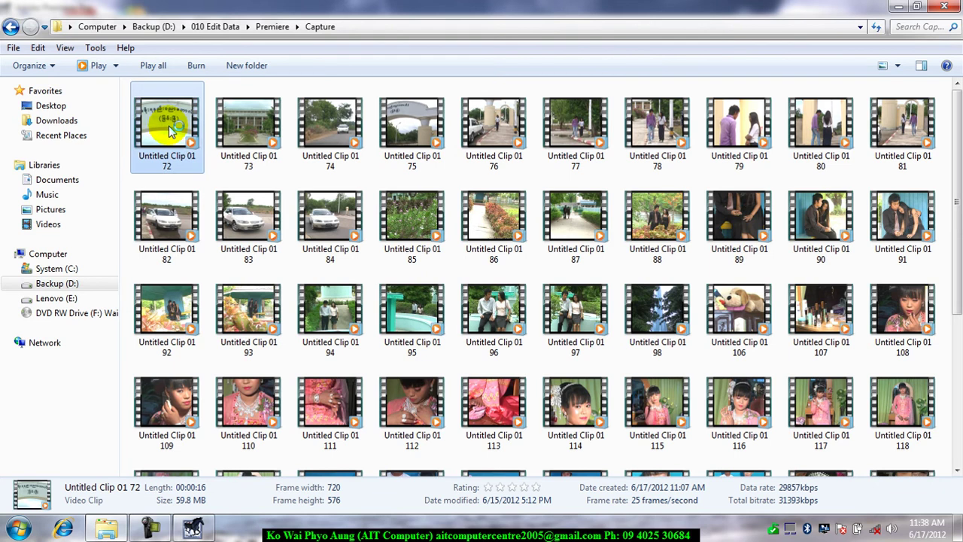
# Play Untitled Clip 01 72 in Windows Media Player to preview the archway footage.
pyautogui.doubleClick(170, 130)
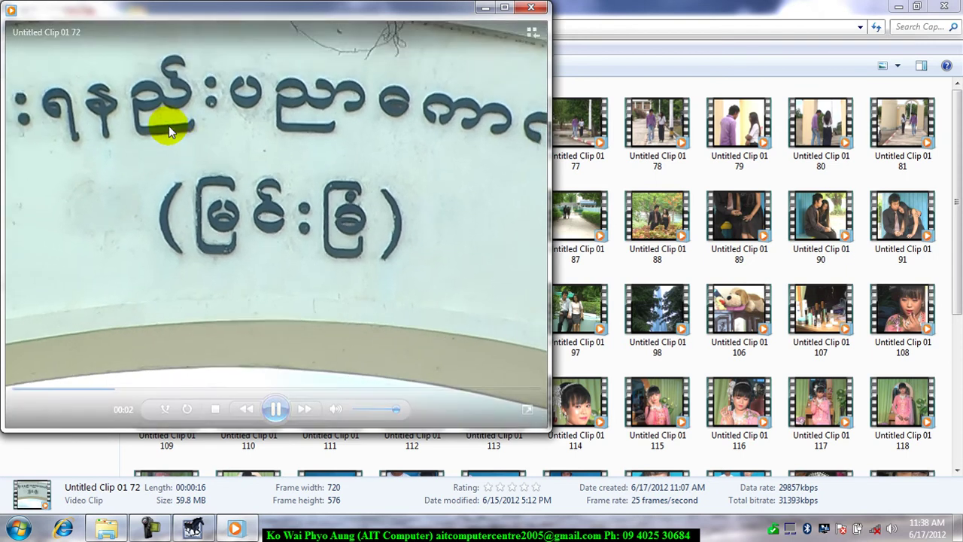
pyautogui.moveTo(258, 193)
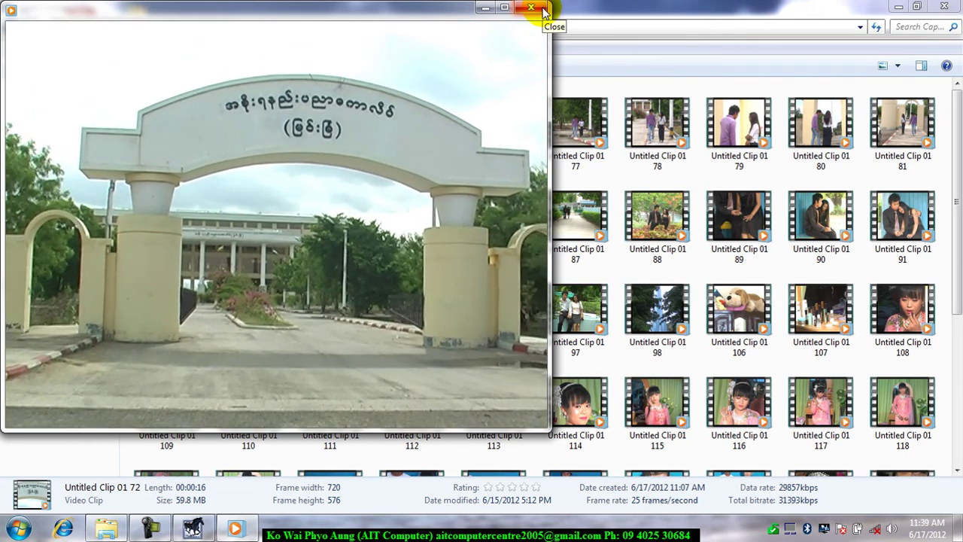
# Close the media player, move Explorer aside, and pick the DV-PAL Standard 48kHz preset.
pyautogui.click(543, 9)
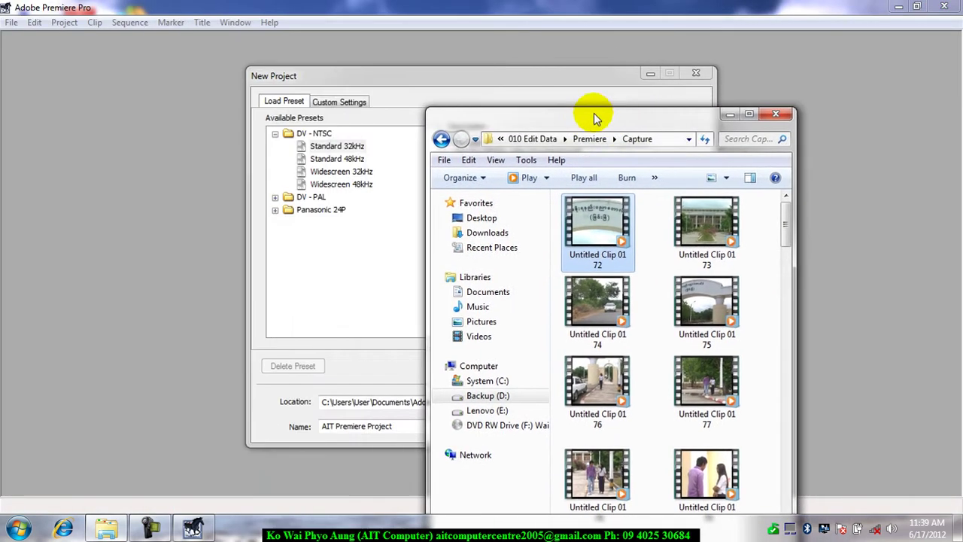
pyautogui.moveTo(255, 10); pyautogui.dragTo(369, 38)
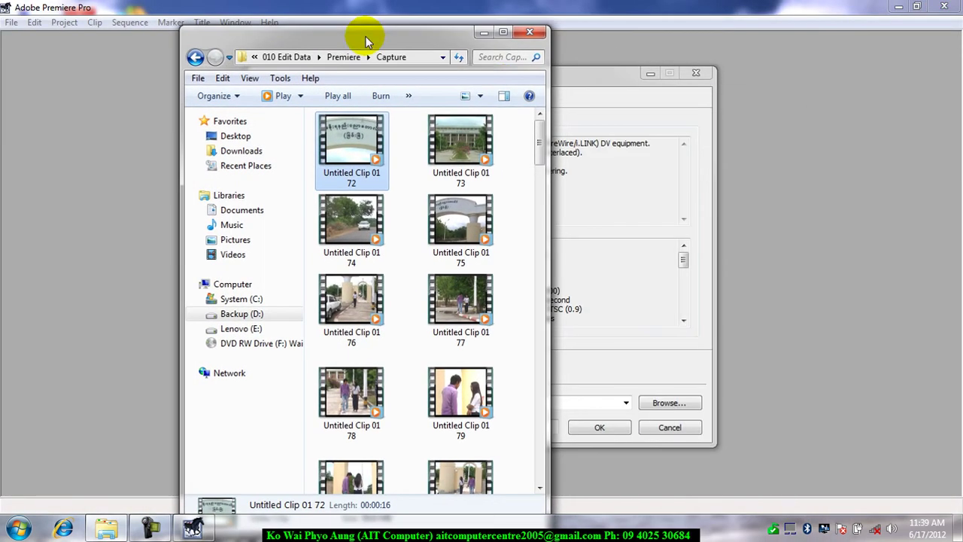
pyautogui.click(479, 34)
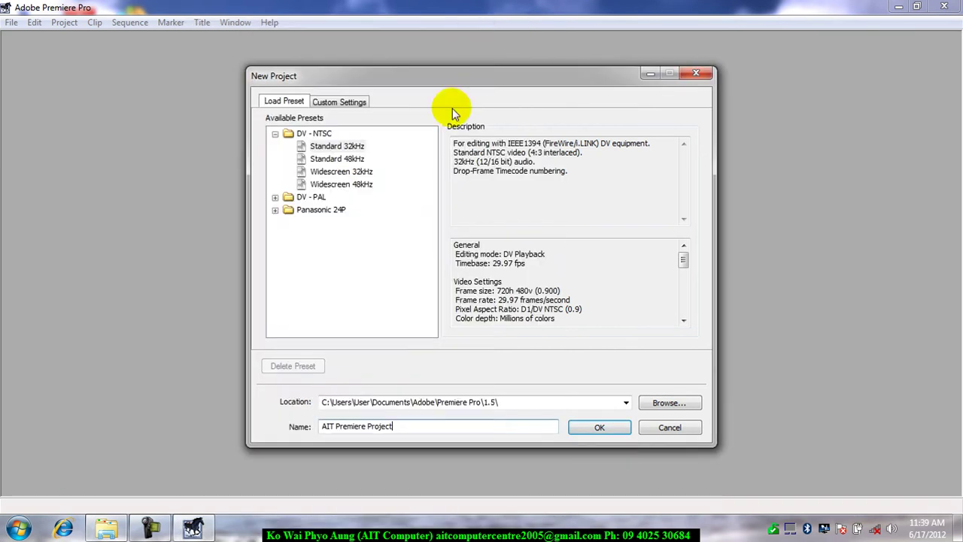
pyautogui.click(274, 197)
pyautogui.click(349, 223)
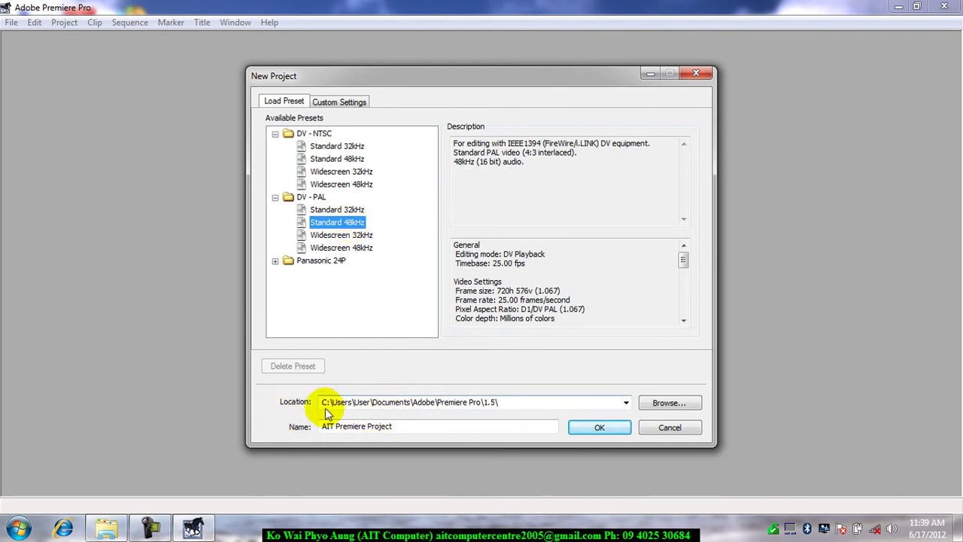
# Set the project location to D:\010 Edit Data\Premiere, reconfirm DV-PAL Standard 48kHz, and create it.
pyautogui.click(662, 402)
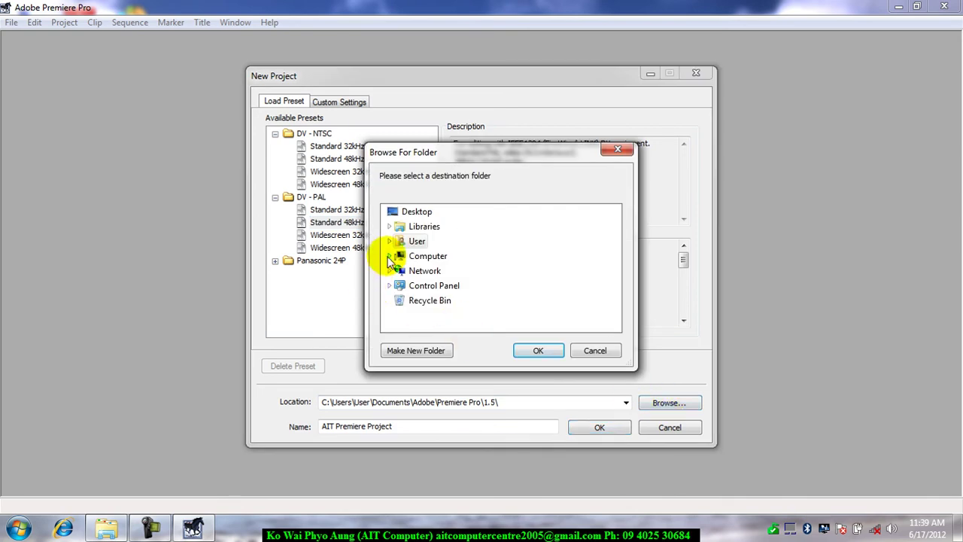
pyautogui.click(388, 256)
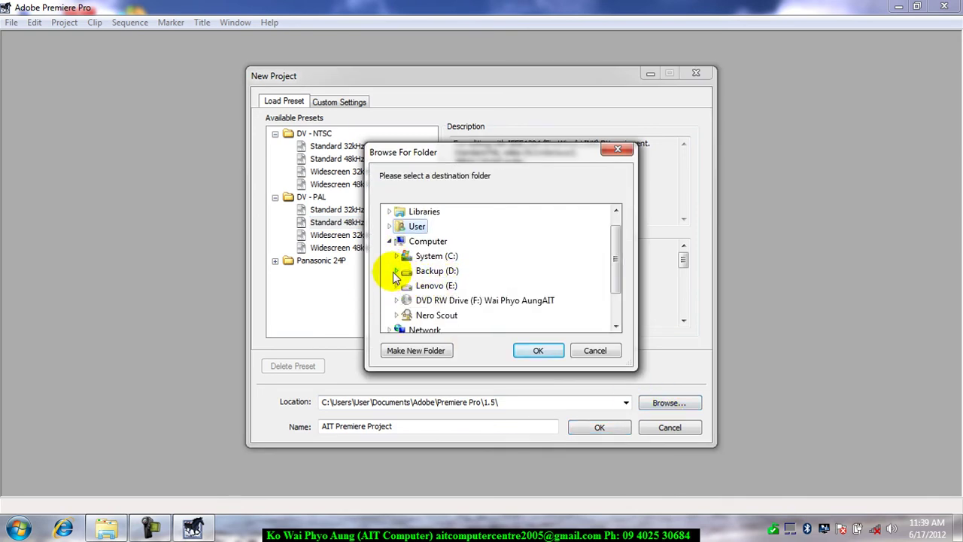
pyautogui.click(396, 270)
pyautogui.click(405, 241)
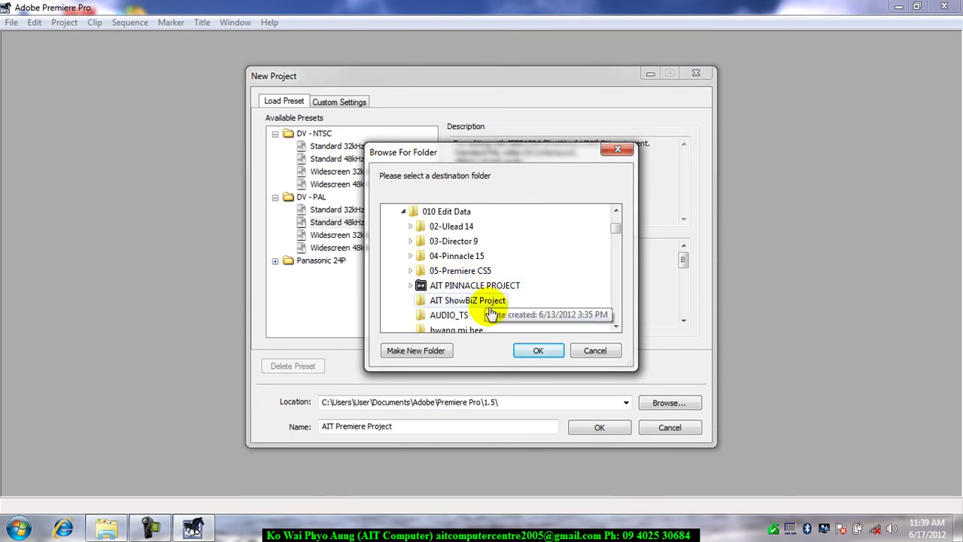
pyautogui.click(616, 327)
pyautogui.click(615, 326)
pyautogui.click(616, 326)
pyautogui.click(615, 327)
pyautogui.click(616, 326)
pyautogui.click(615, 326)
pyautogui.click(443, 286)
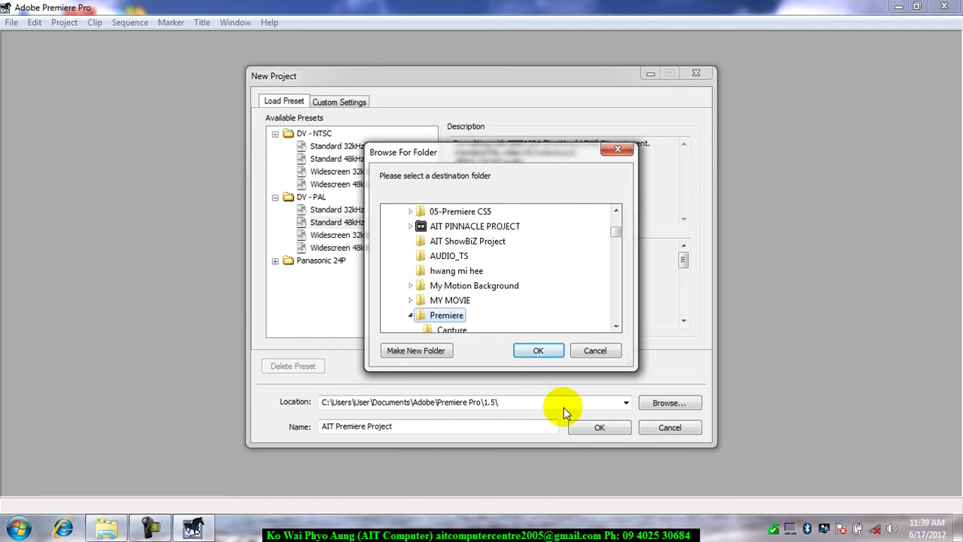
pyautogui.click(538, 352)
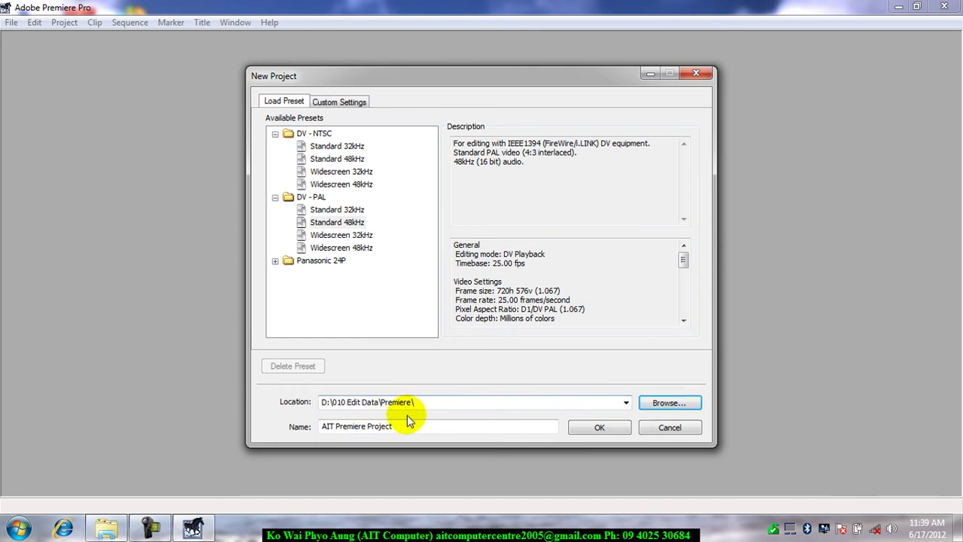
pyautogui.click(334, 222)
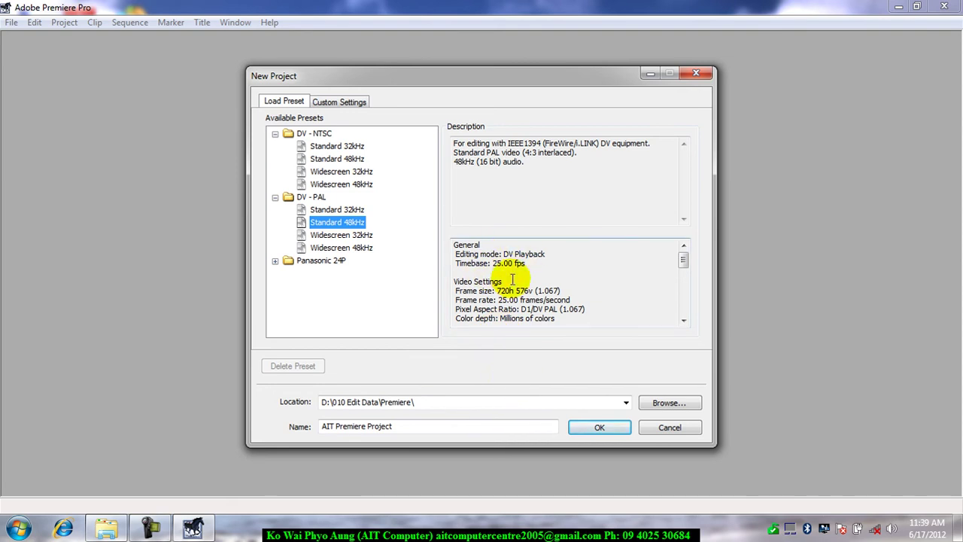
pyautogui.click(600, 427)
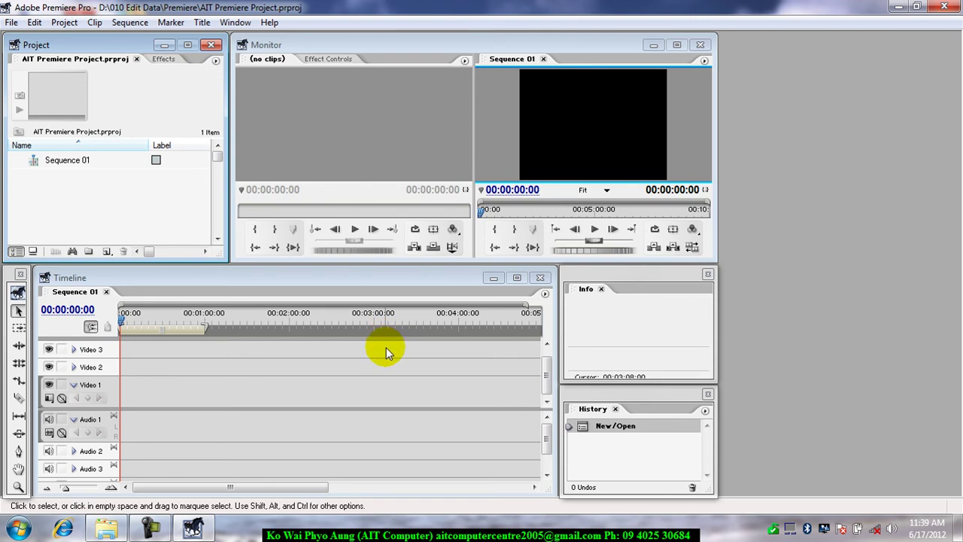
# Create a new bin in the Project panel, name it 'Video', and open it.
pyautogui.rightClick(75, 189)
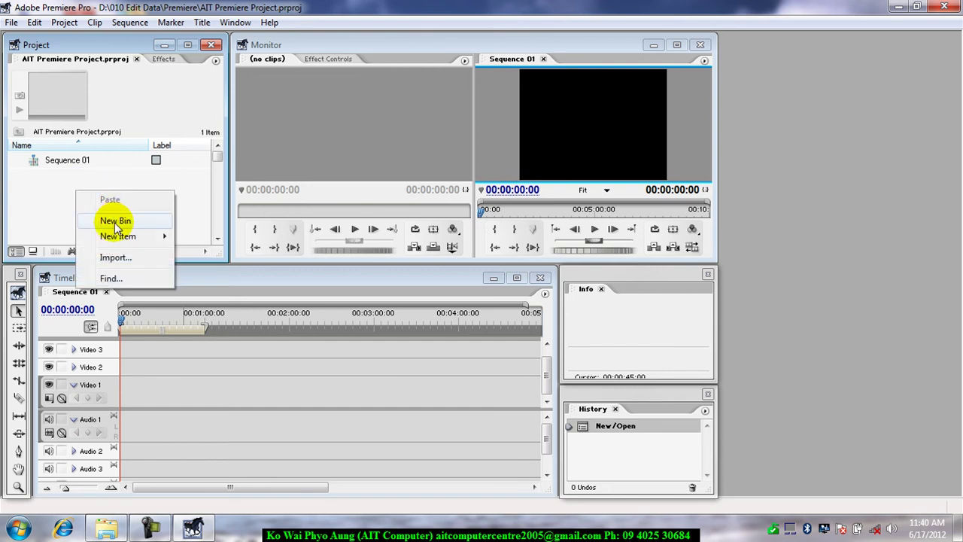
pyautogui.click(116, 223)
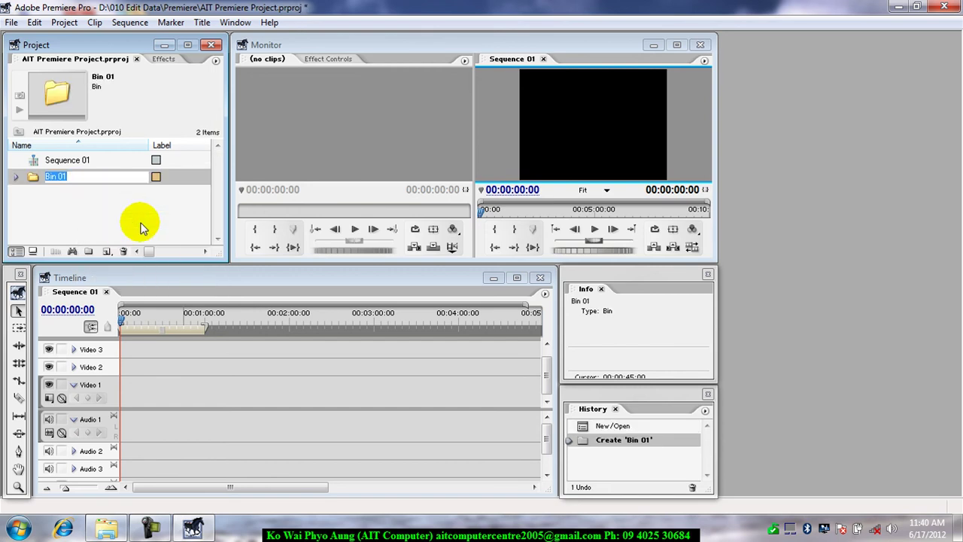
pyautogui.write('Video')
pyautogui.press('Return')
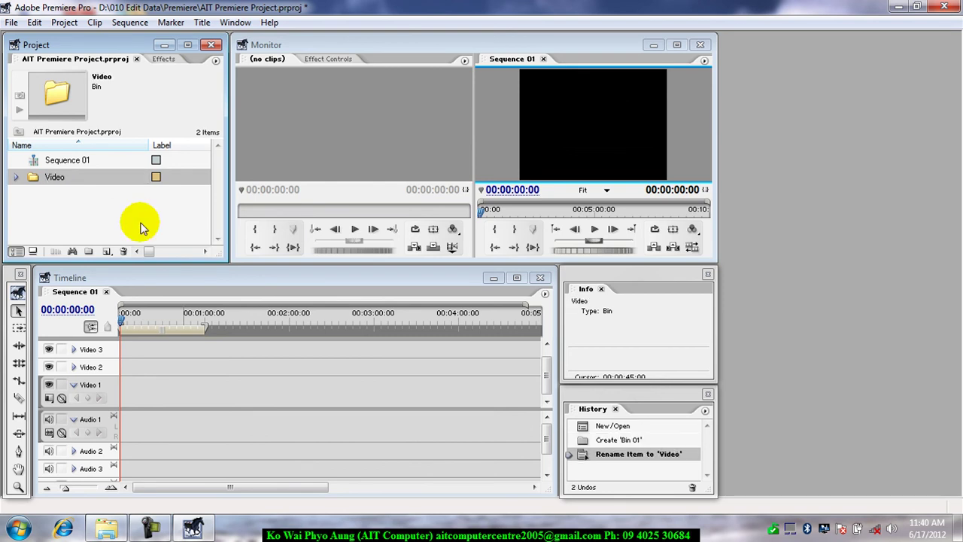
pyautogui.doubleClick(35, 177)
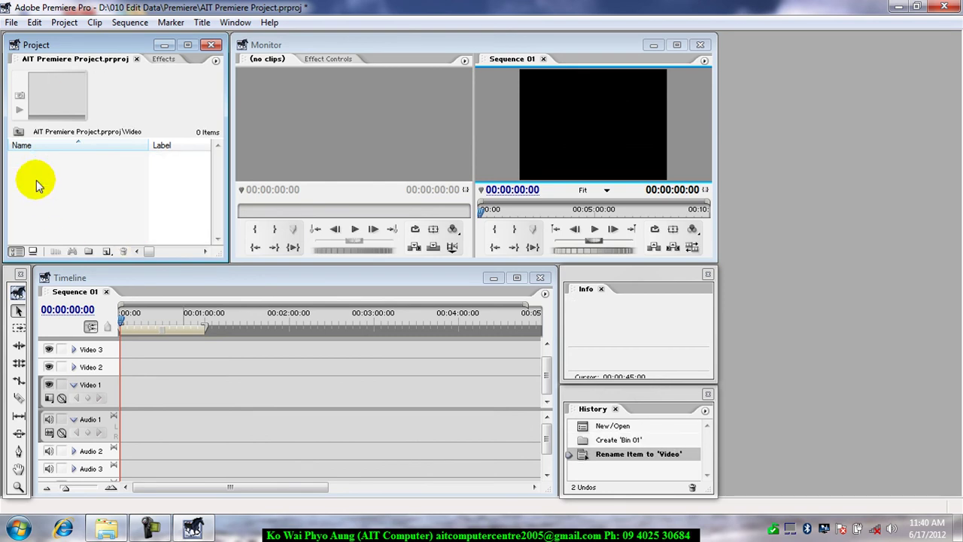
# Import Untitled Clip 01 72.avi from D:\010 Edit Data\Premiere\Capture into the Video bin.
pyautogui.rightClick(64, 178)
pyautogui.click(99, 246)
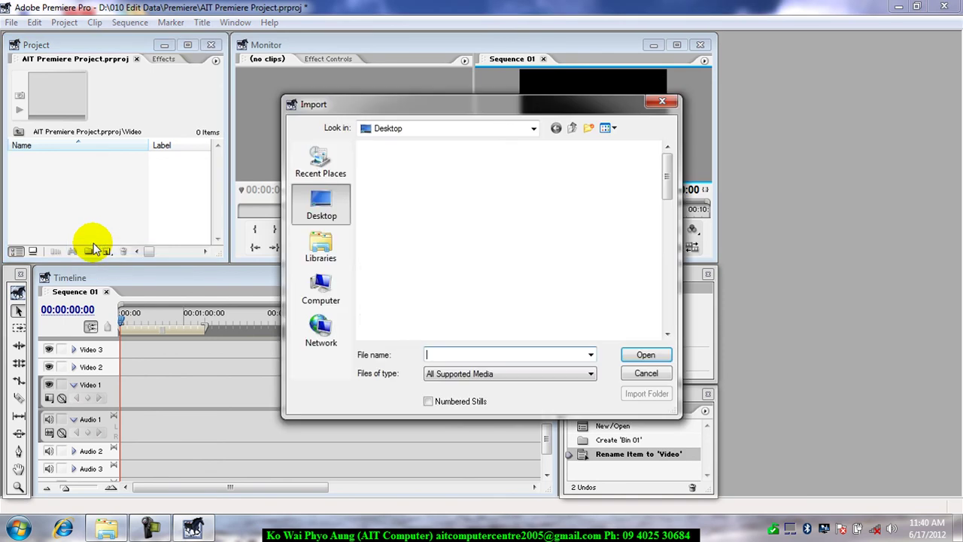
pyautogui.click(321, 285)
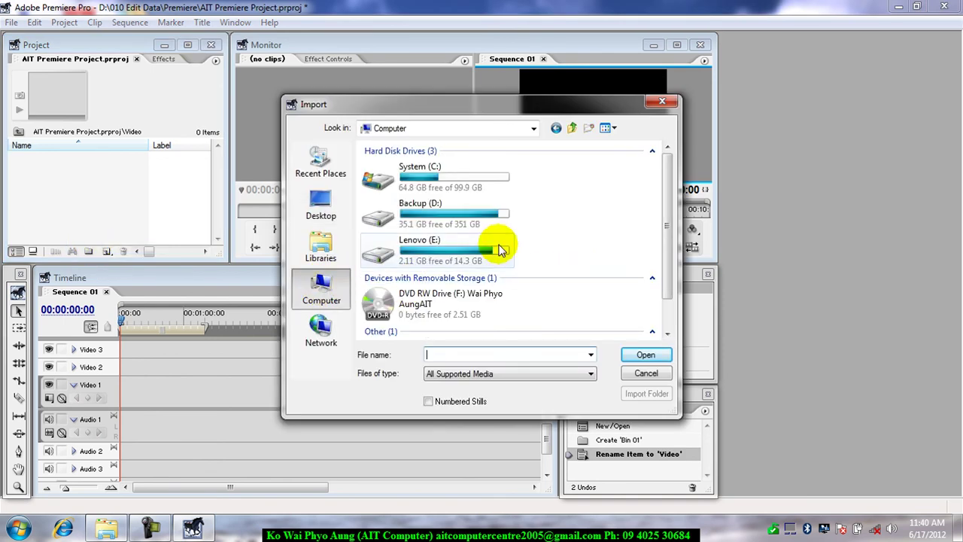
pyautogui.doubleClick(433, 225)
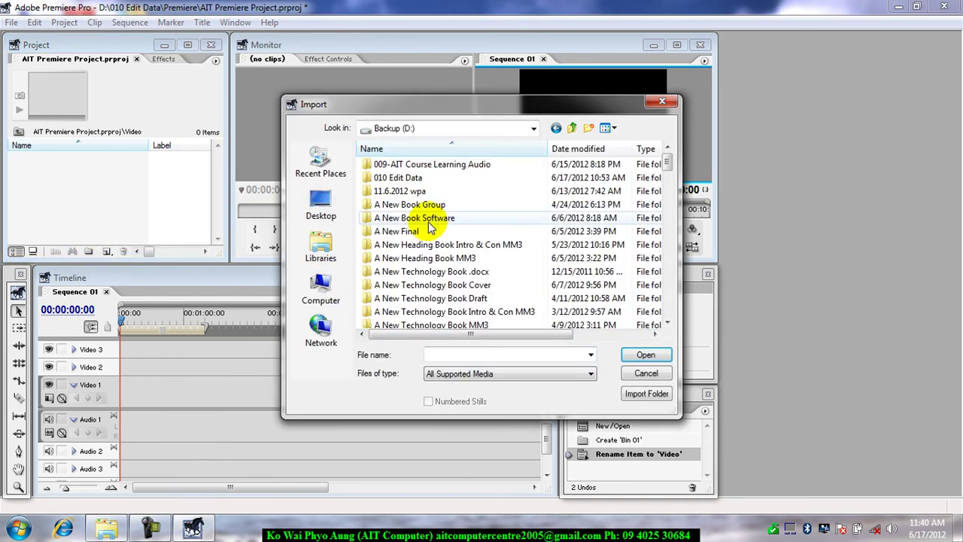
pyautogui.doubleClick(410, 180)
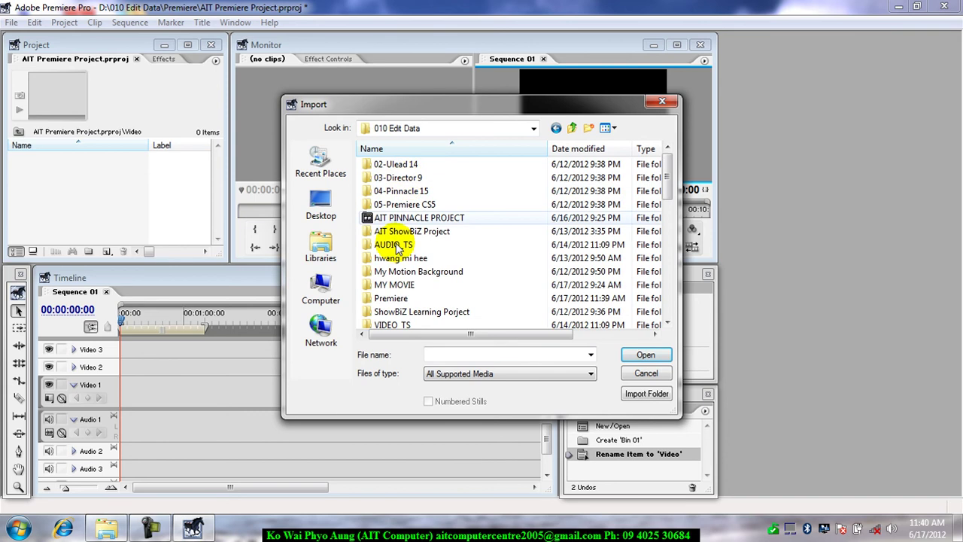
pyautogui.doubleClick(395, 295)
pyautogui.doubleClick(396, 174)
pyautogui.click(396, 178)
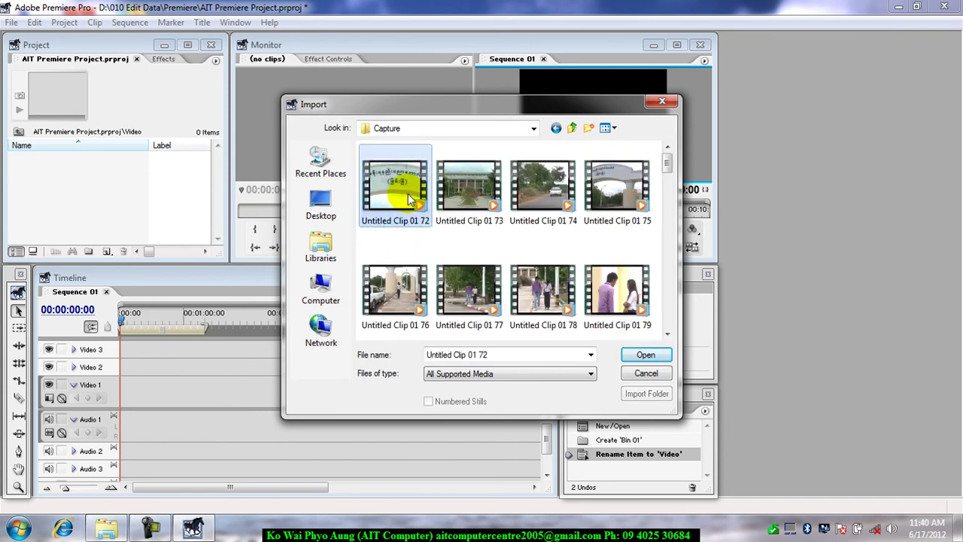
pyautogui.click(646, 358)
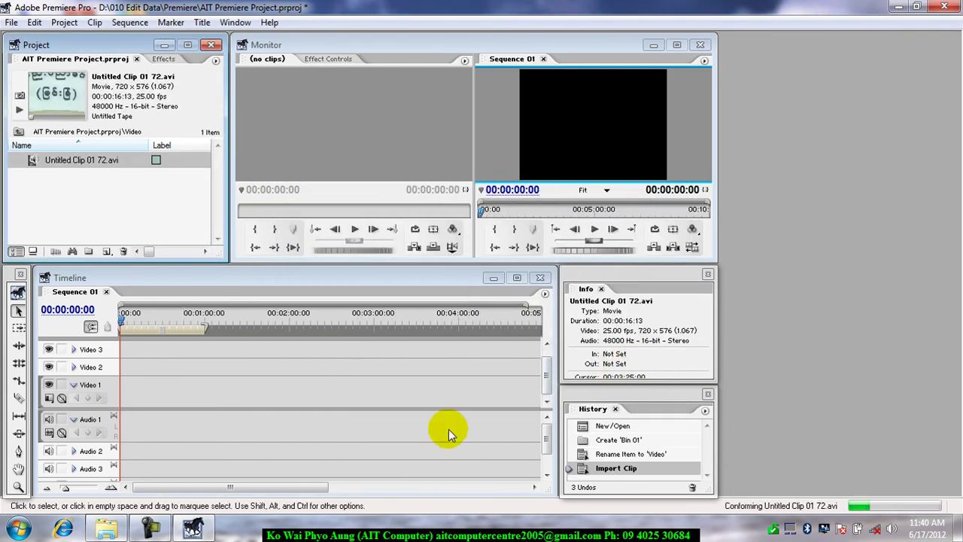
pyautogui.click(53, 166)
pyautogui.click(32, 158)
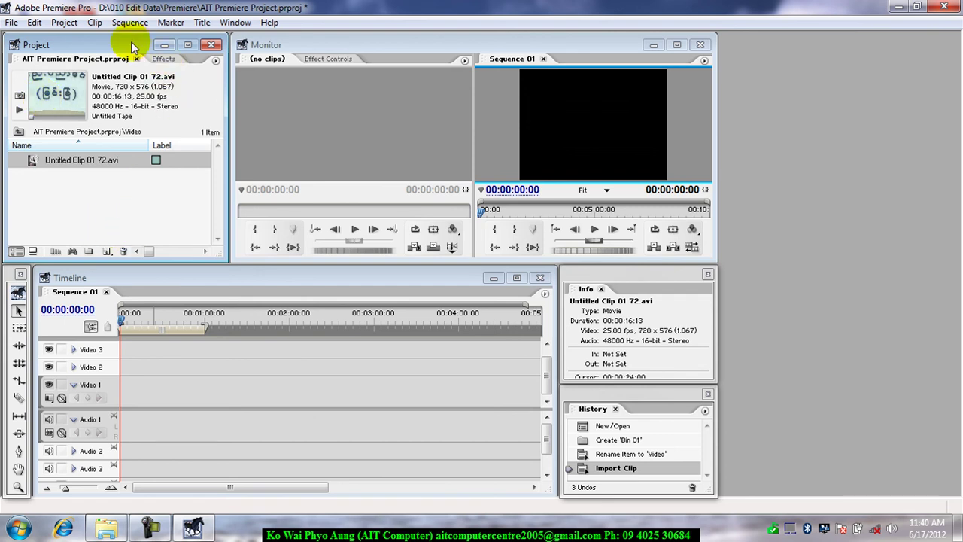
# Close Premiere Pro, saving changes to AIT Premiere Project, then refresh the desktop.
pyautogui.click(943, 7)
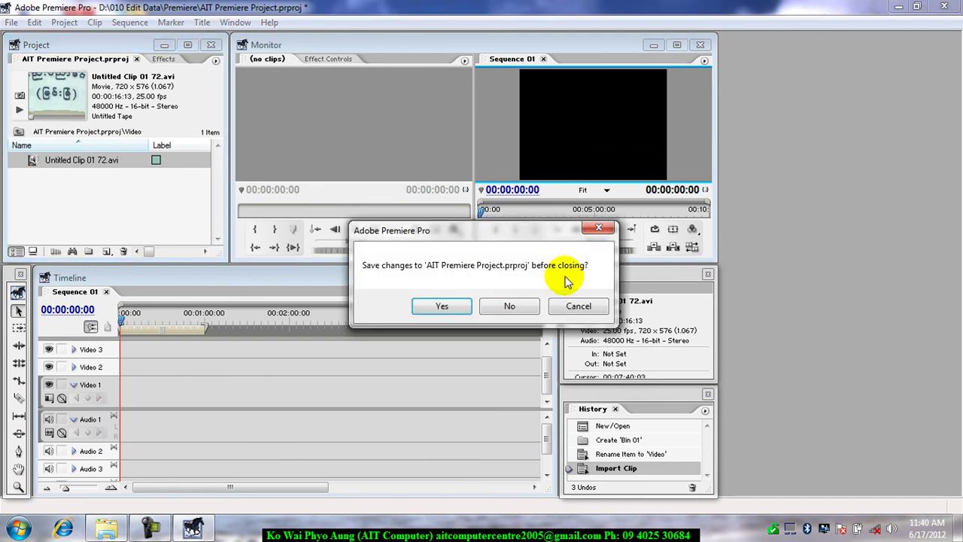
pyautogui.click(452, 309)
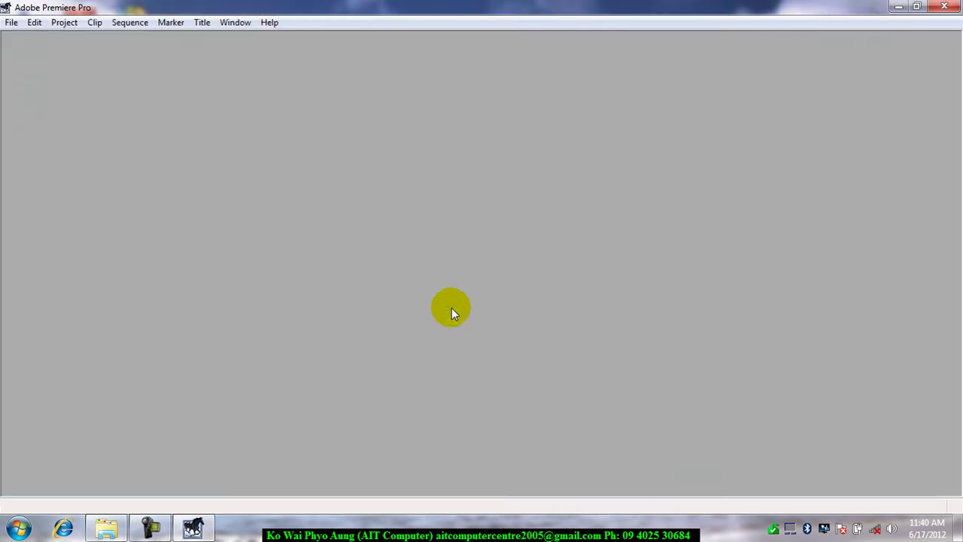
pyautogui.rightClick(407, 181)
pyautogui.click(428, 220)
# Refresh the Windows desktop several more times.
pyautogui.rightClick(394, 193)
pyautogui.click(424, 238)
pyautogui.rightClick(399, 234)
pyautogui.click(428, 273)
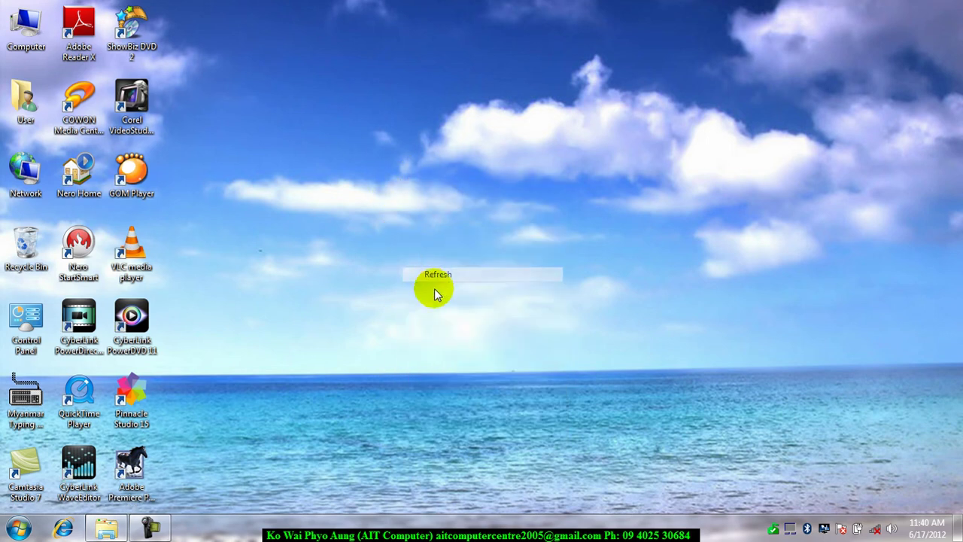
pyautogui.rightClick(446, 277)
pyautogui.click(481, 320)
pyautogui.rightClick(434, 235)
pyautogui.click(453, 277)
pyautogui.rightClick(416, 235)
pyautogui.click(451, 279)
pyautogui.rightClick(417, 246)
pyautogui.click(448, 287)
pyautogui.rightClick(384, 205)
pyautogui.click(419, 251)
pyautogui.rightClick(428, 223)
pyautogui.click(464, 270)
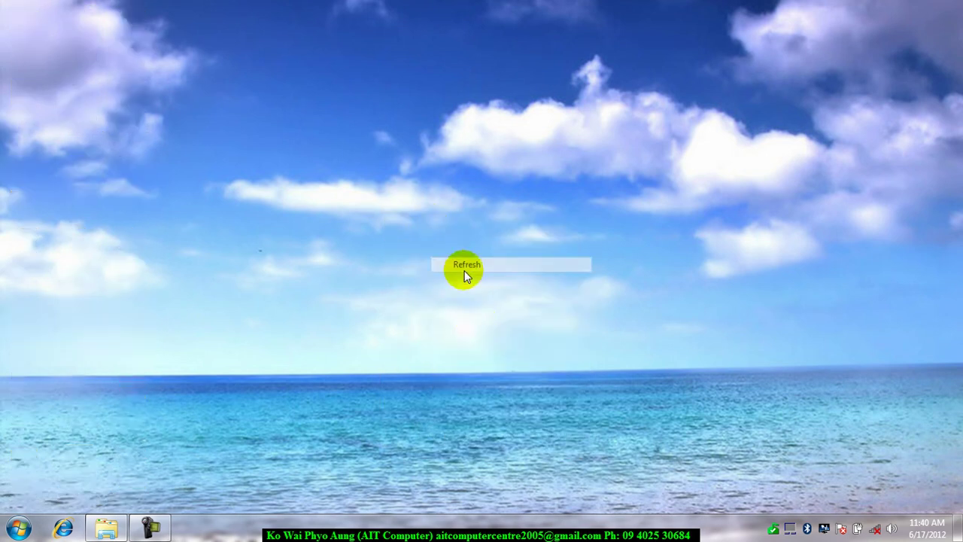